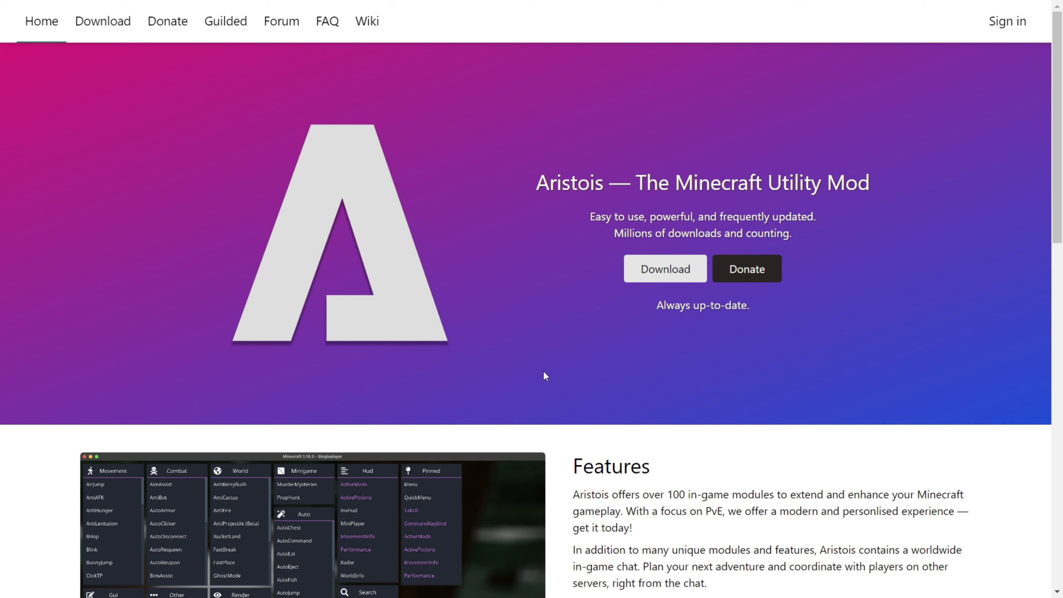
Download the Aristois installer and open Aristois-Free.jar from the Downloads folder with Java(TM) Platform SE binary.
left_click(654, 268)
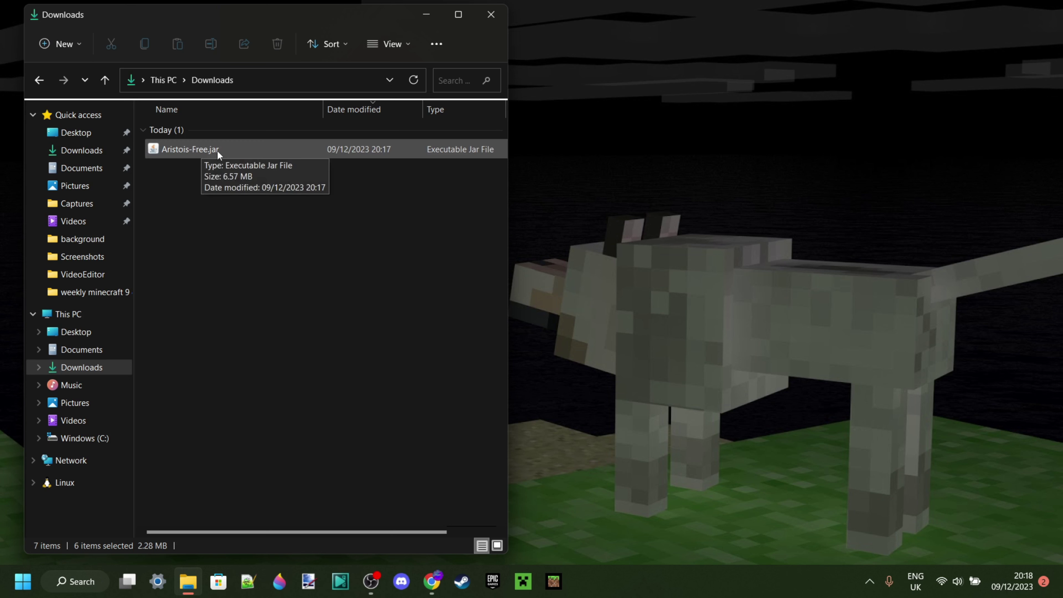
double_click(202, 149)
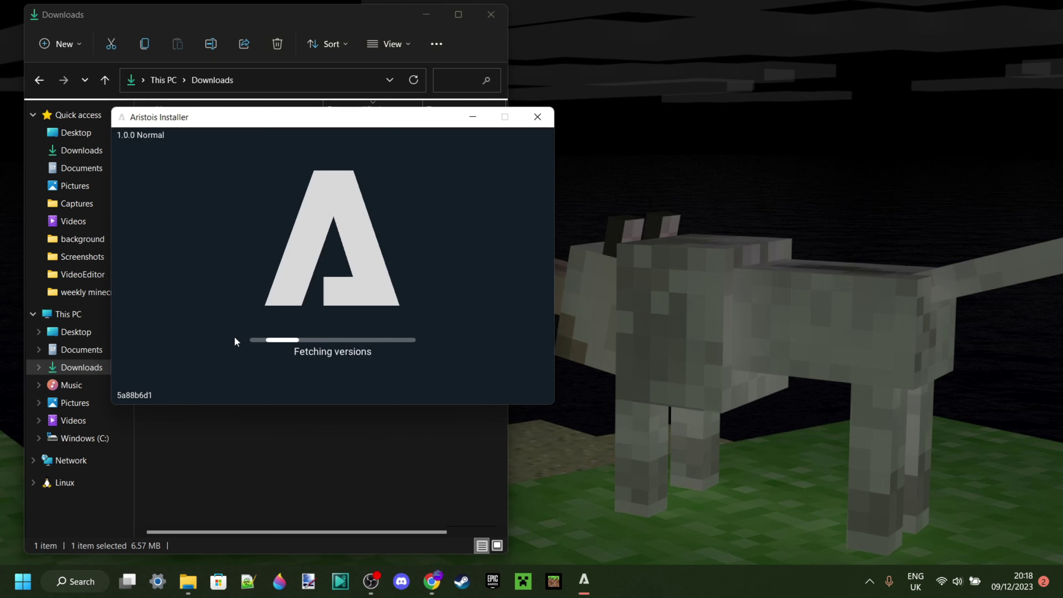
left_click(538, 116)
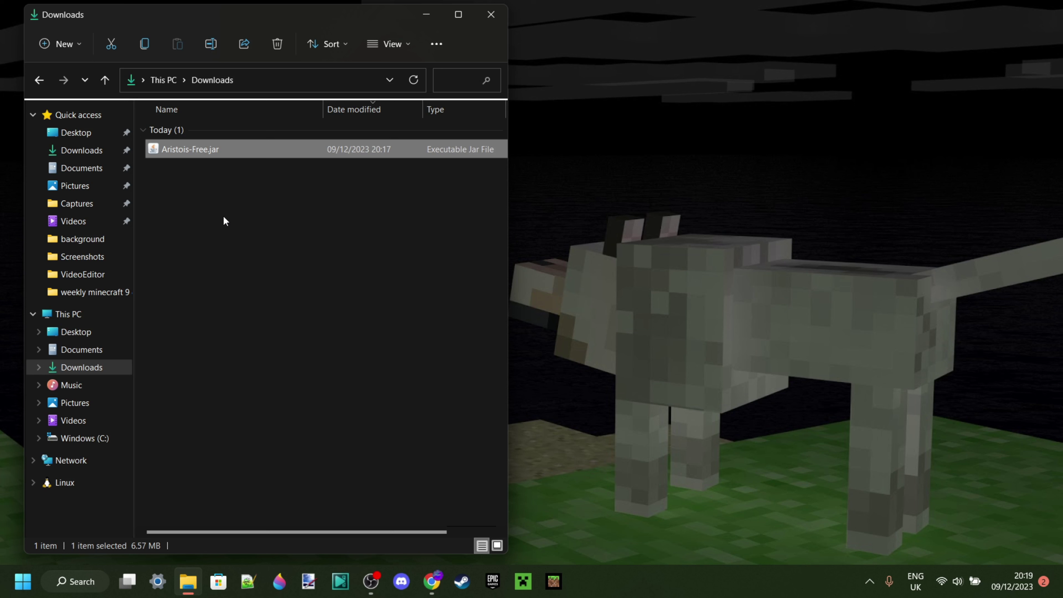
right_click(176, 146)
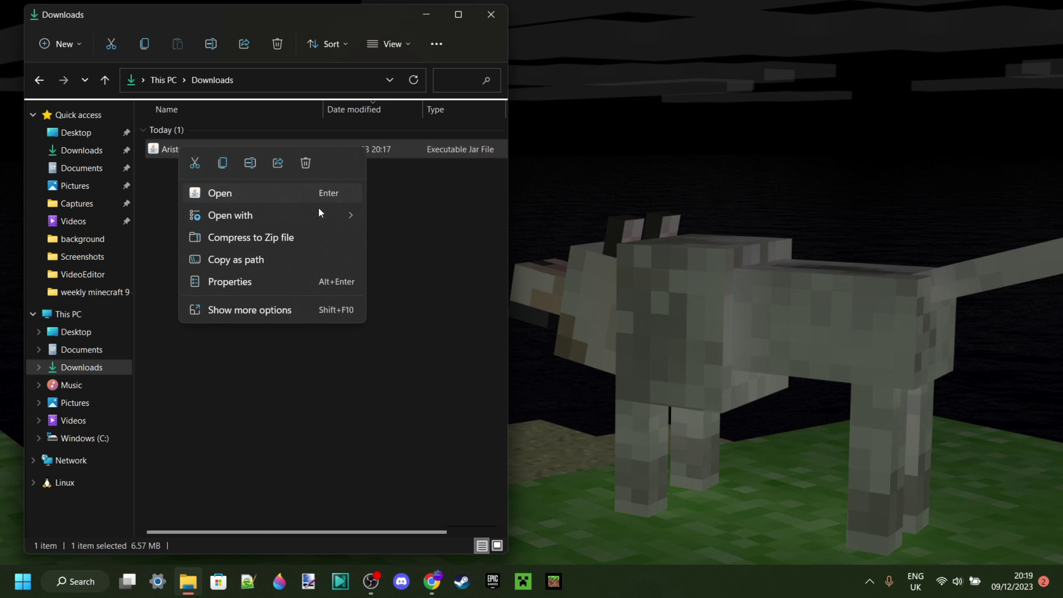
mouse_move(316, 215)
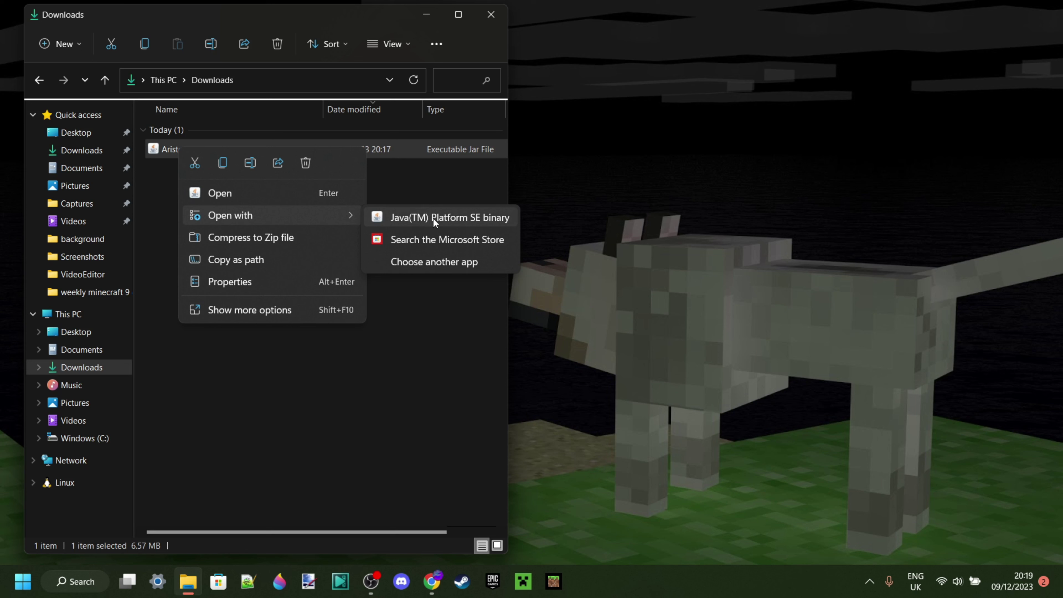
left_click(433, 219)
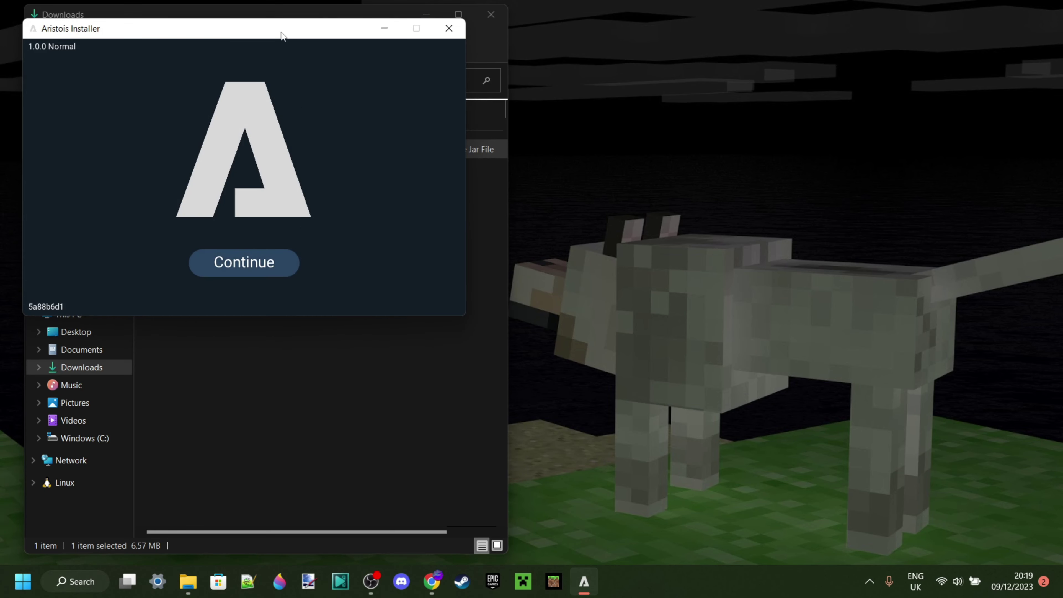
Install Aristois for Minecraft 1.20.4 with the Vanilla launcher in the .minecraft directory, and close the installer.
left_click_drag(269, 35, 554, 100)
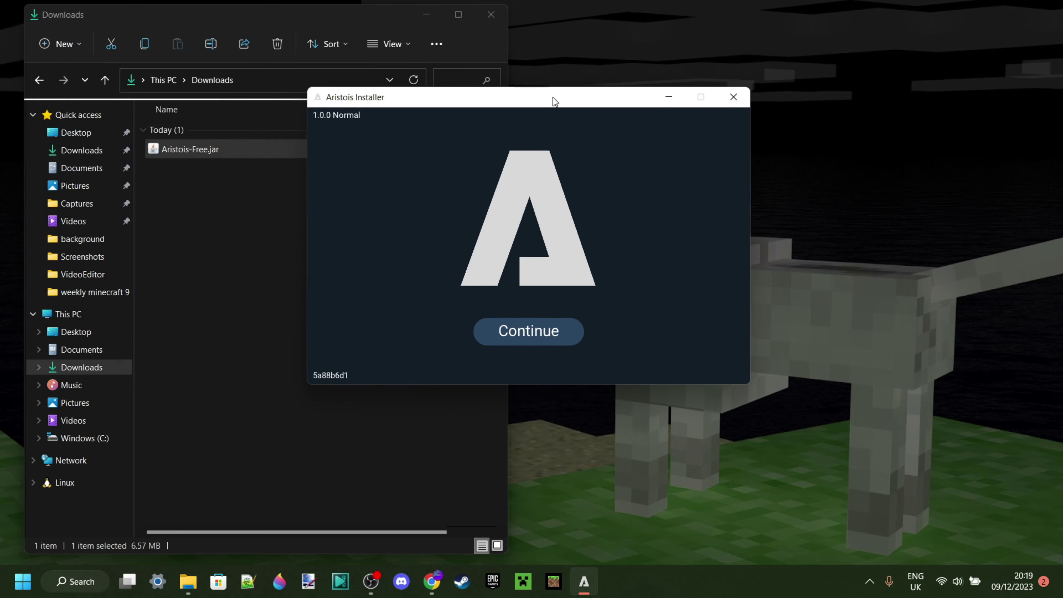
left_click(545, 335)
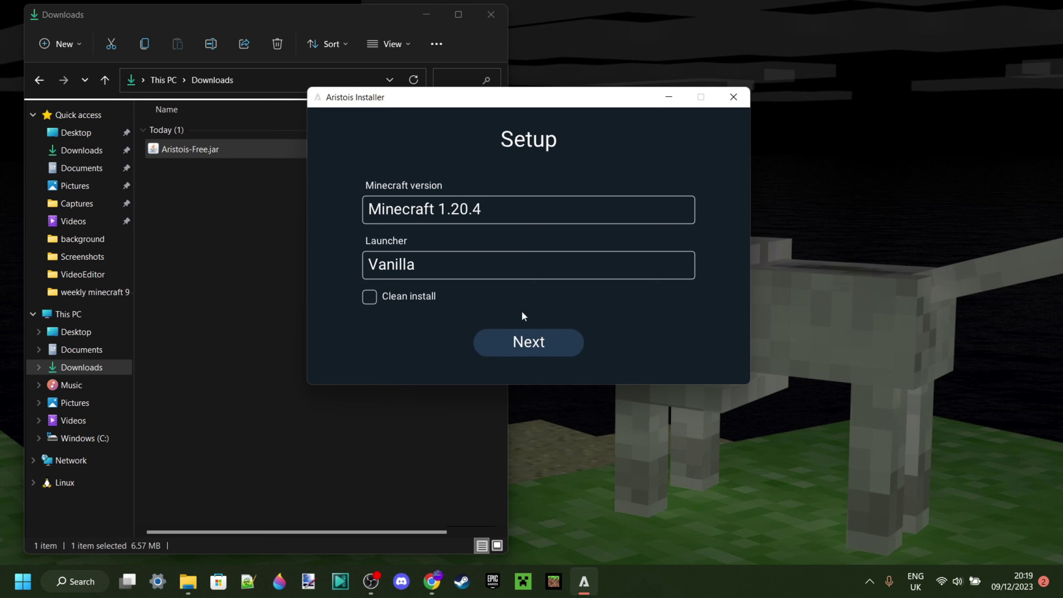
left_click(517, 346)
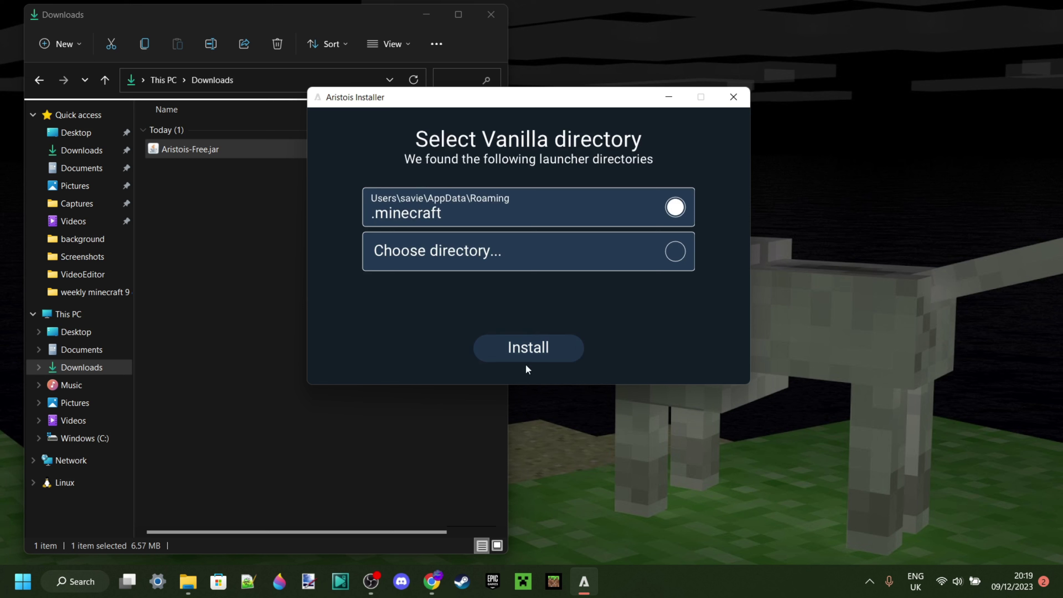
left_click(539, 352)
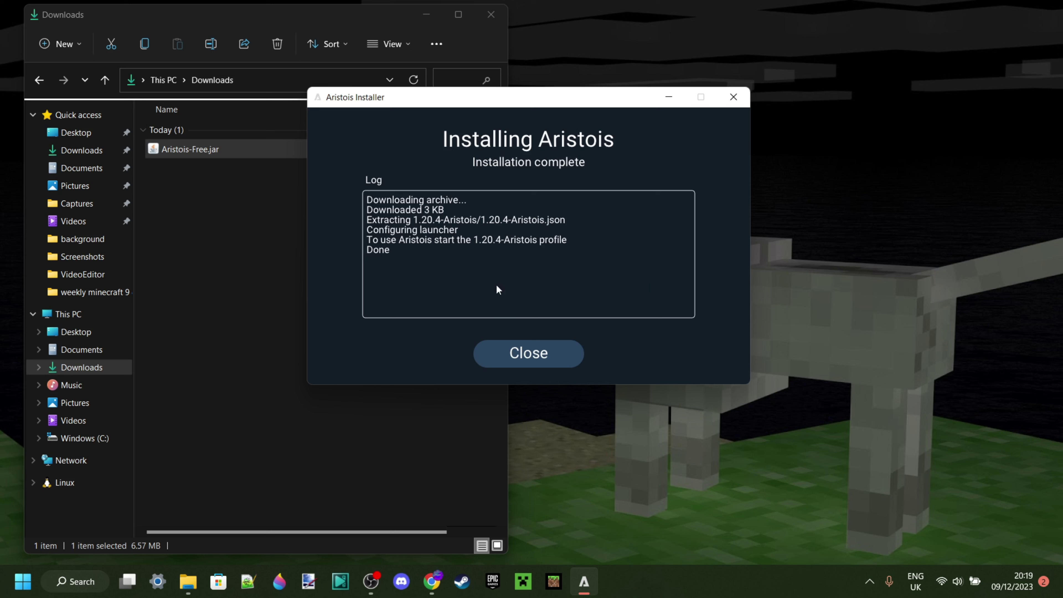
left_click(544, 354)
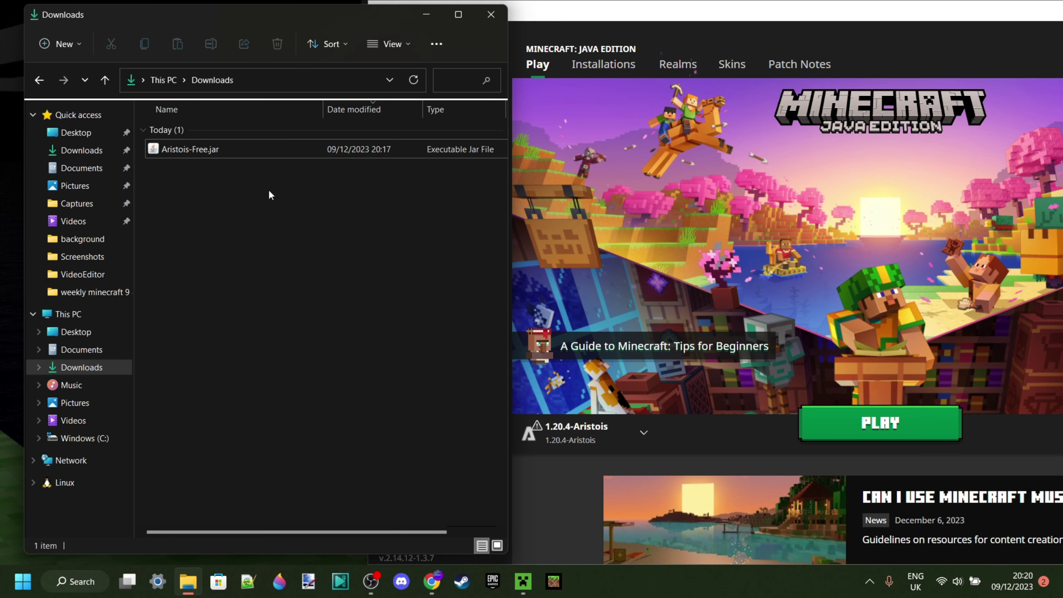
Delete Aristois-Free.jar from the Downloads folder and close the folder window.
left_click(214, 151)
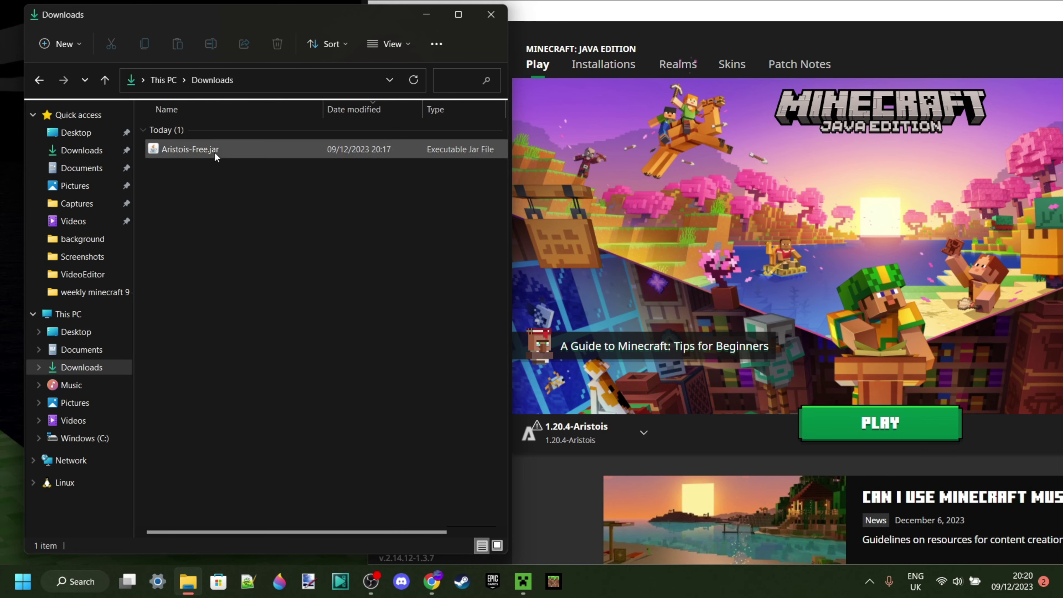
right_click(191, 152)
left_click(318, 168)
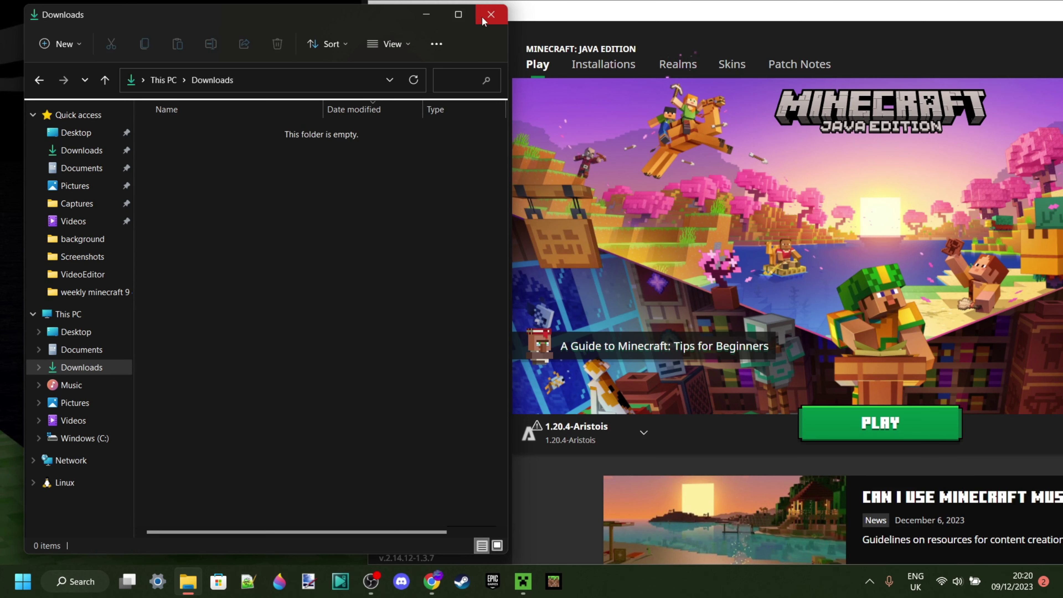
left_click(491, 14)
Maximize the Minecraft Launcher and start the game with the 1.20.4-Aristois installation.
left_click_drag(1015, 17, 766, 17)
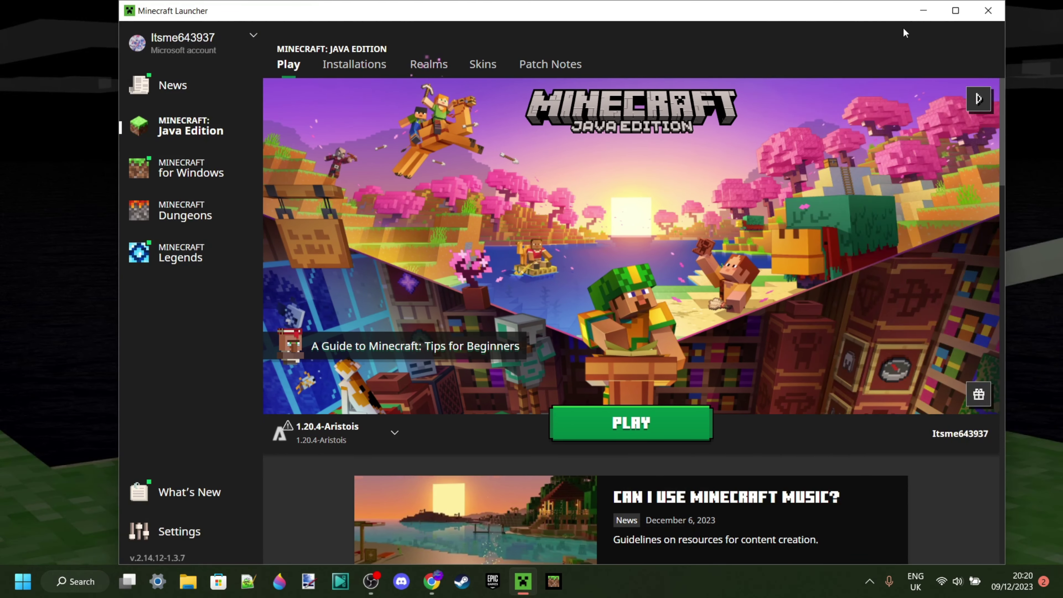
left_click(954, 11)
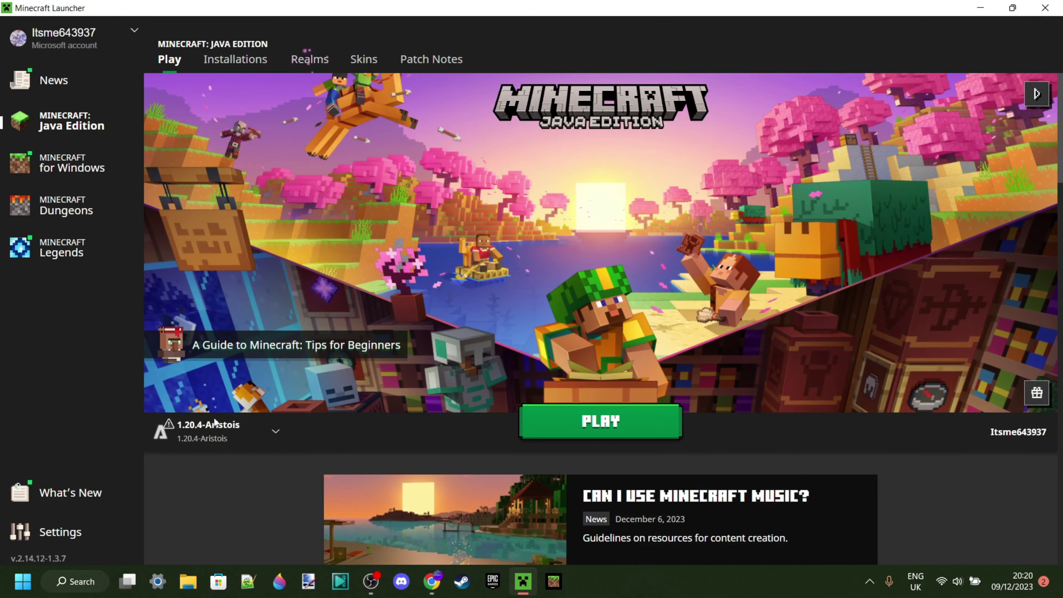
left_click(245, 433)
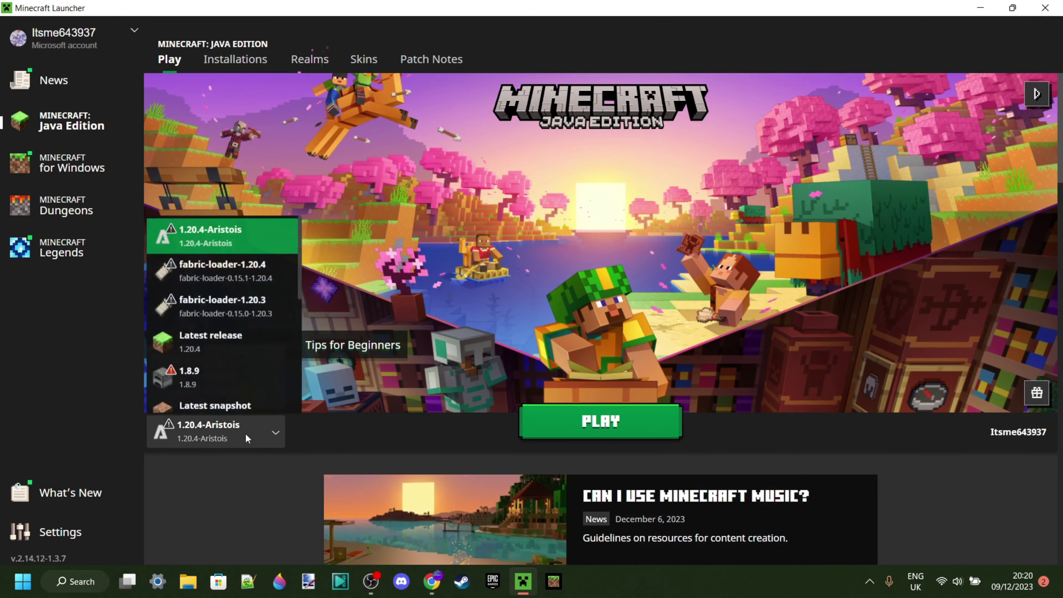
left_click(326, 431)
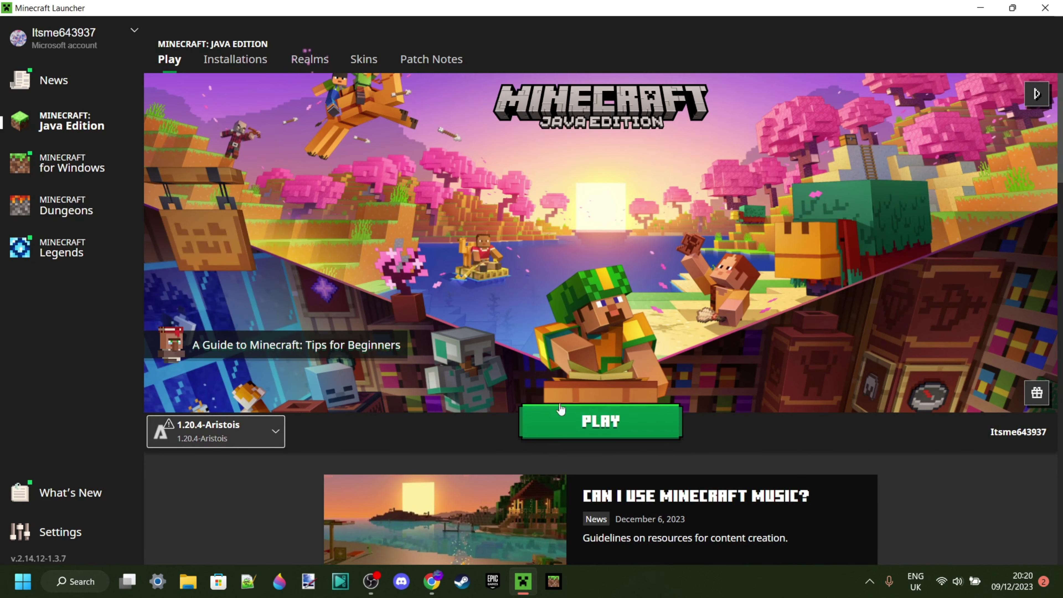
left_click(588, 422)
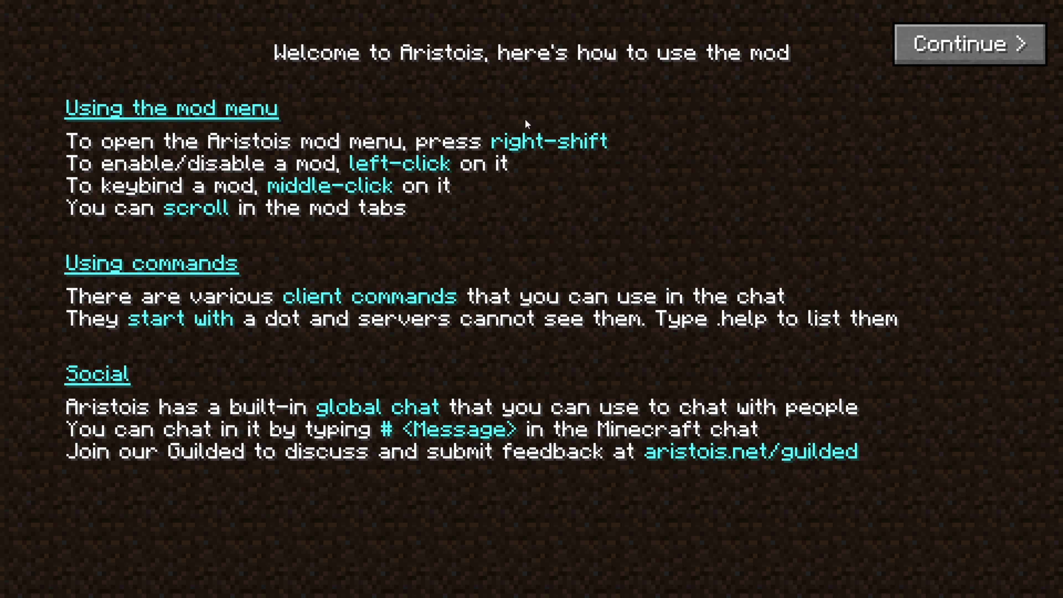
Continue past the Aristois welcome, donation and changelog screens to the main menu.
left_click(1026, 55)
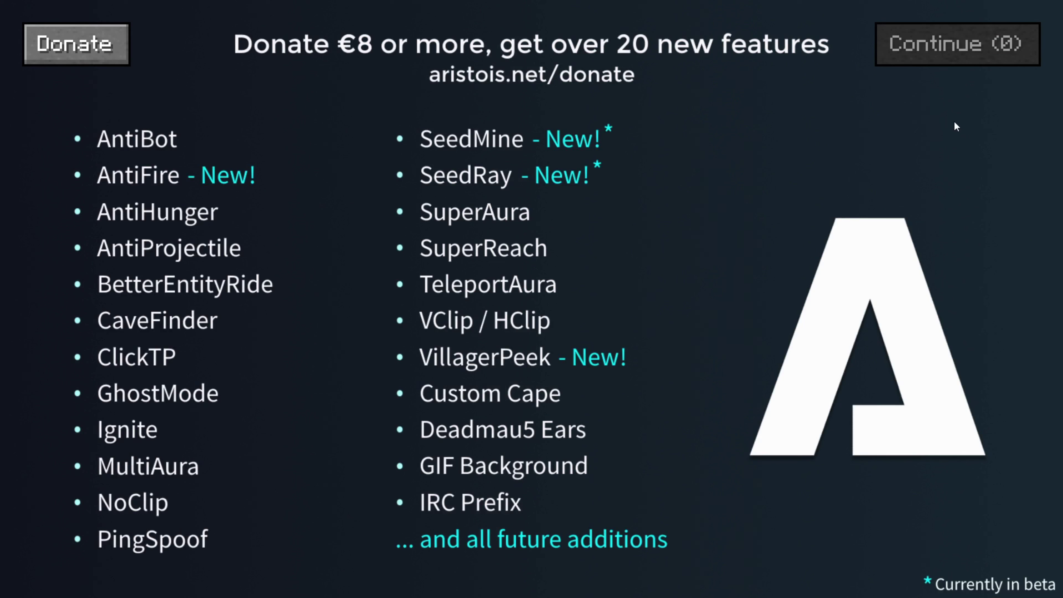
left_click(982, 52)
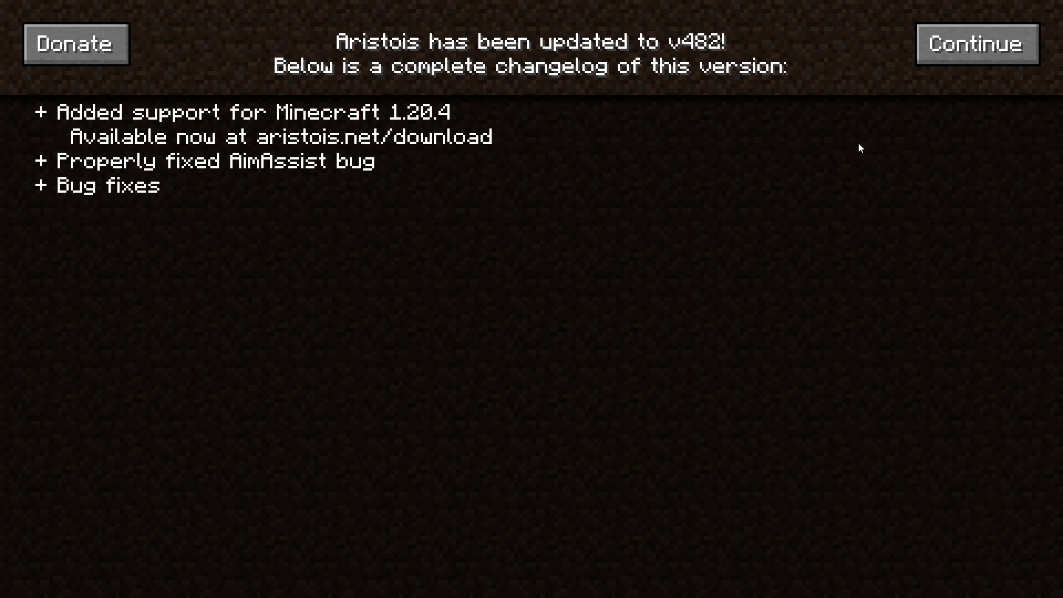
left_click(984, 61)
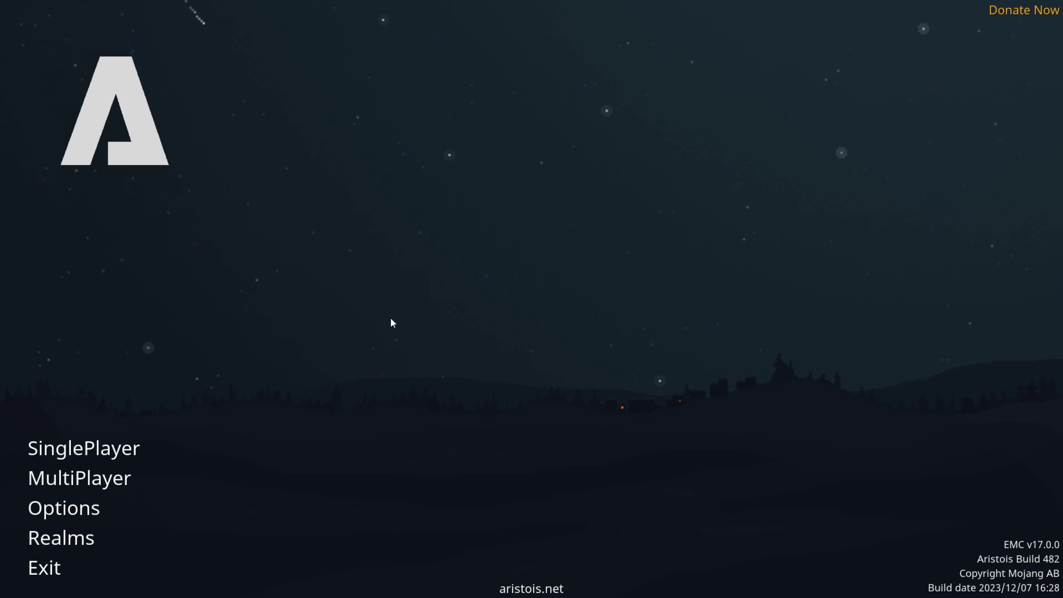
Load the singleplayer world saved on 10/10/2023 and open the Aristois mod menu in it.
left_click(132, 447)
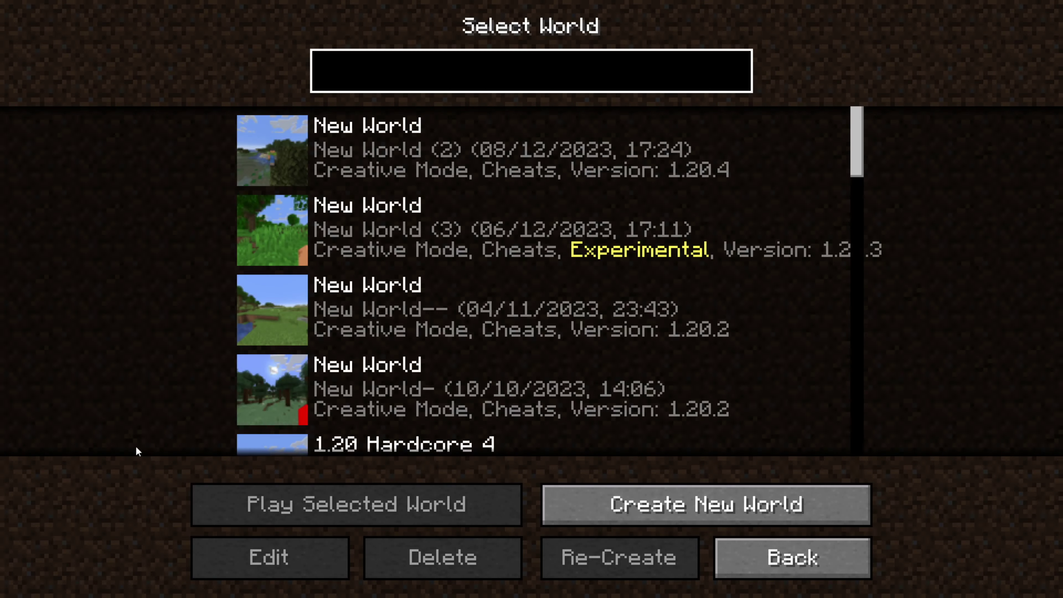
double_click(381, 418)
key("Shift_R")
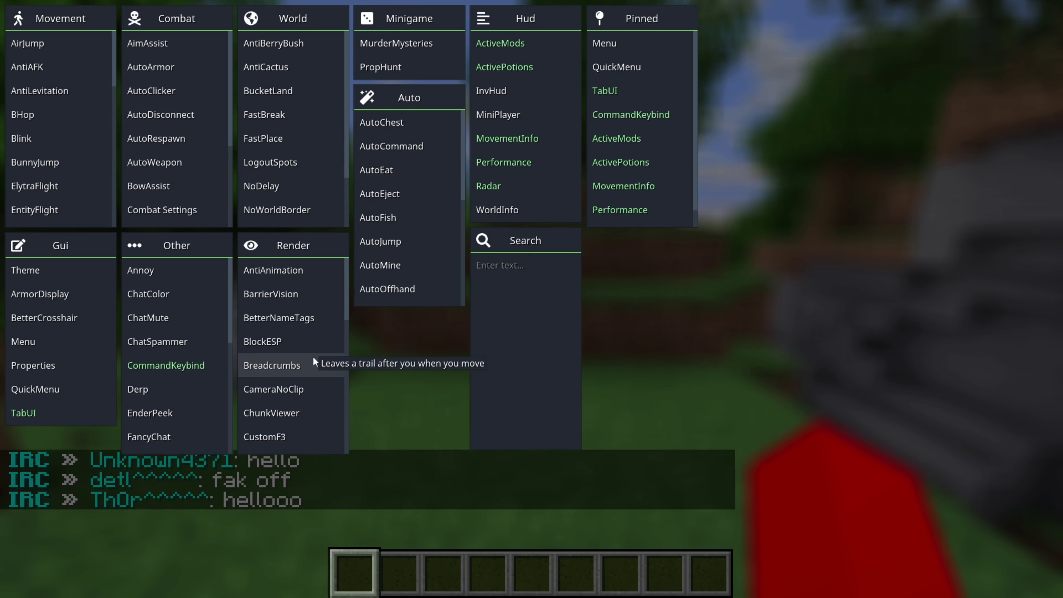
Look through the full list of Render mods in the mod menu.
scroll(305, 327, "down", 1)
scroll(305, 327, "down", 10)
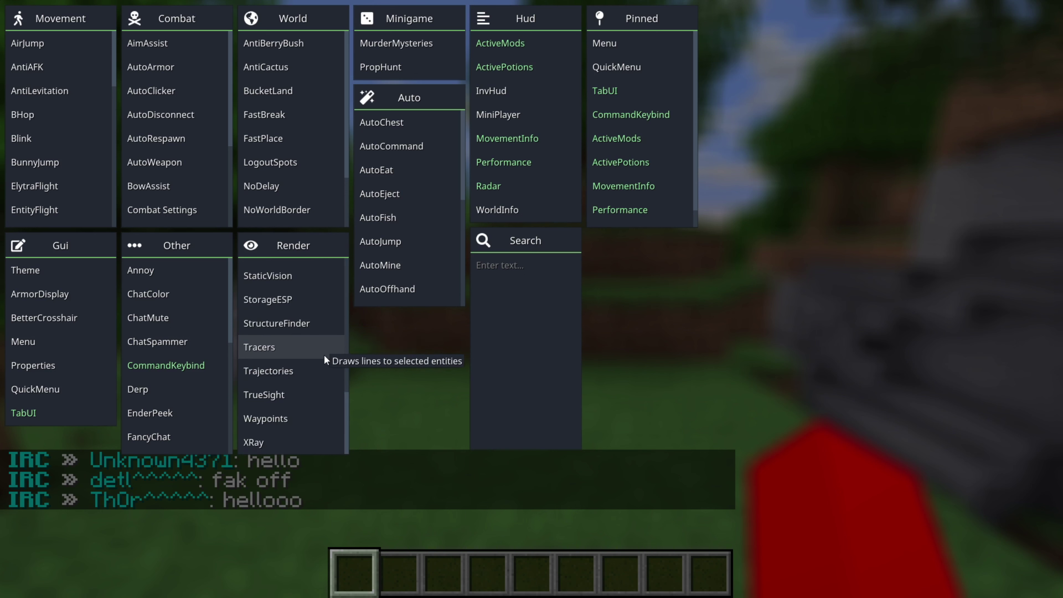
scroll(323, 356, "up", 12)
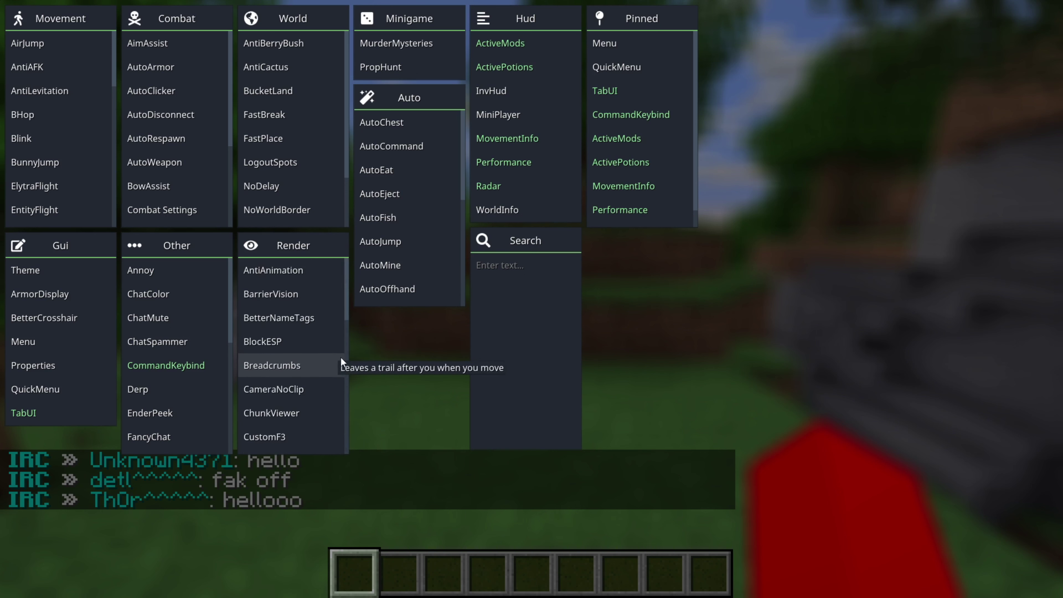
scroll(435, 247, "down", 1)
scroll(435, 241, "down", 8)
scroll(432, 247, "up", 9)
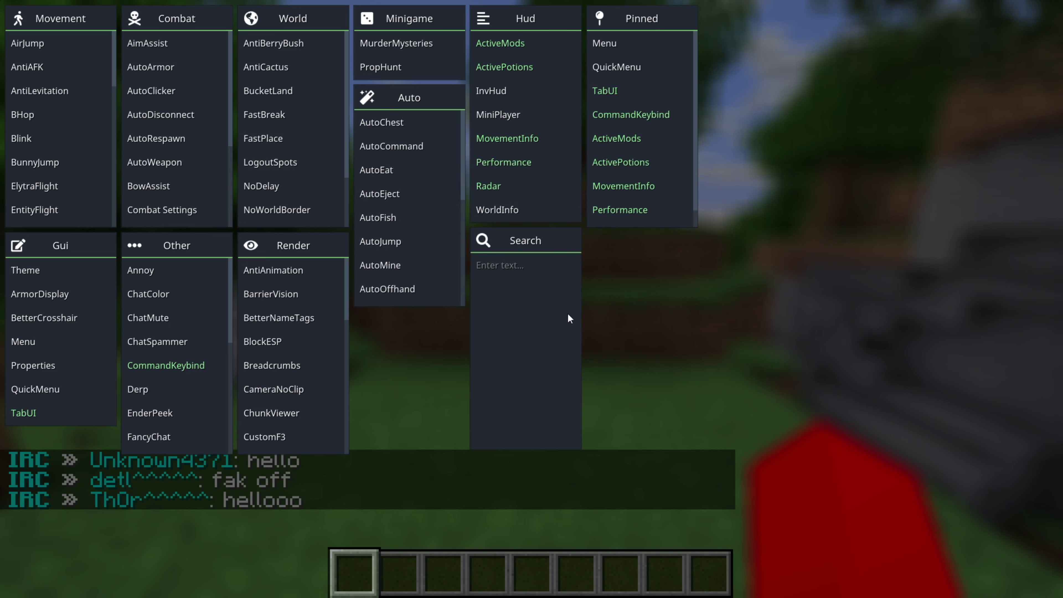
Search the mods for "anti" and clear the search text.
left_click(518, 271)
type("anti")
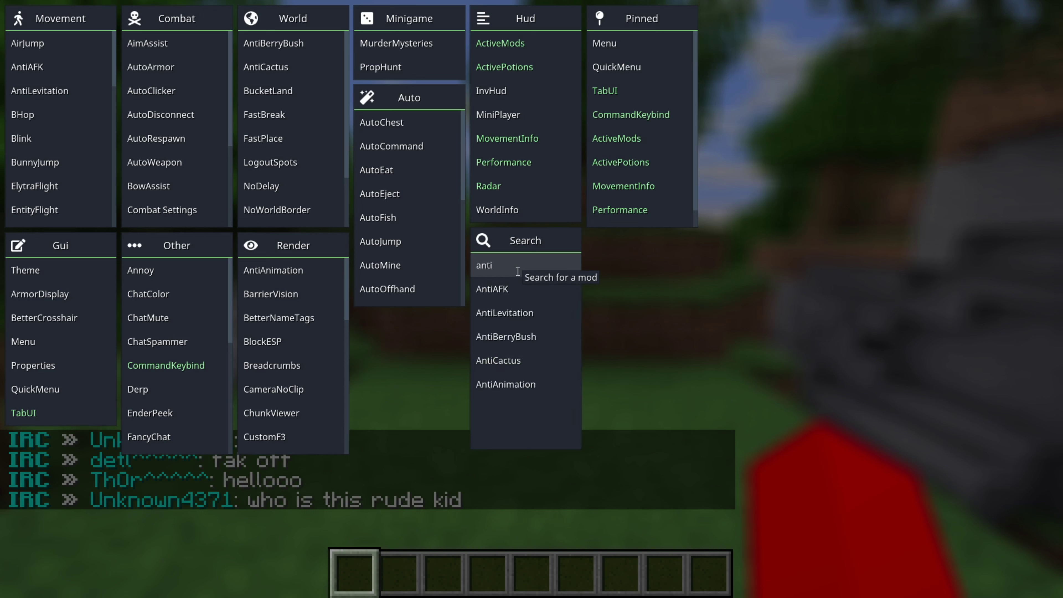
key("BackSpace")
key("BackSpace")
key("BackSpace")
key("BackSpace")
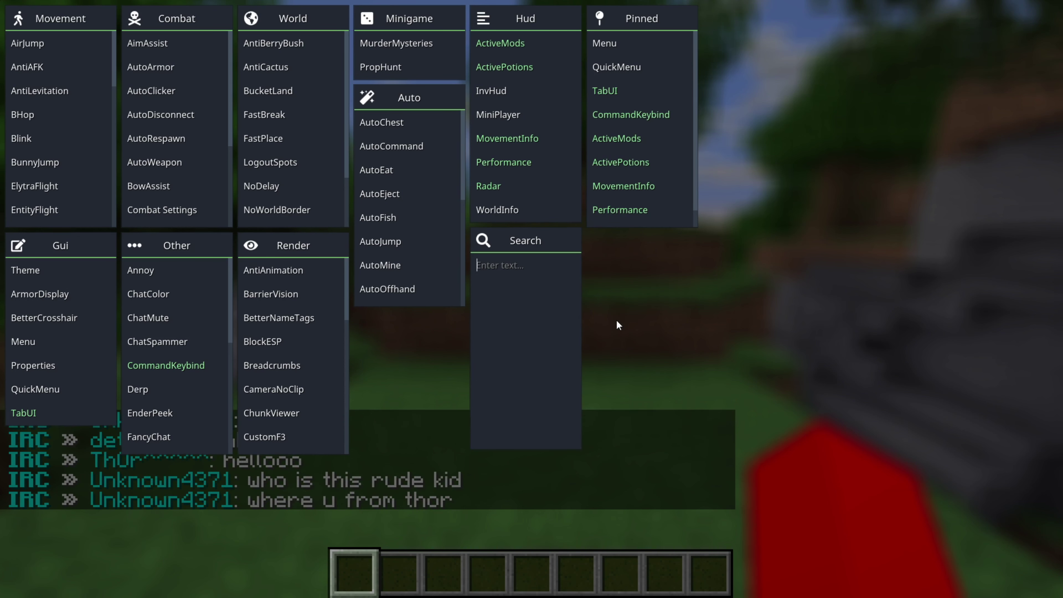
Turn the BlockESP render mod on and back off, and close the mod menu.
left_click(263, 340)
left_click(286, 338)
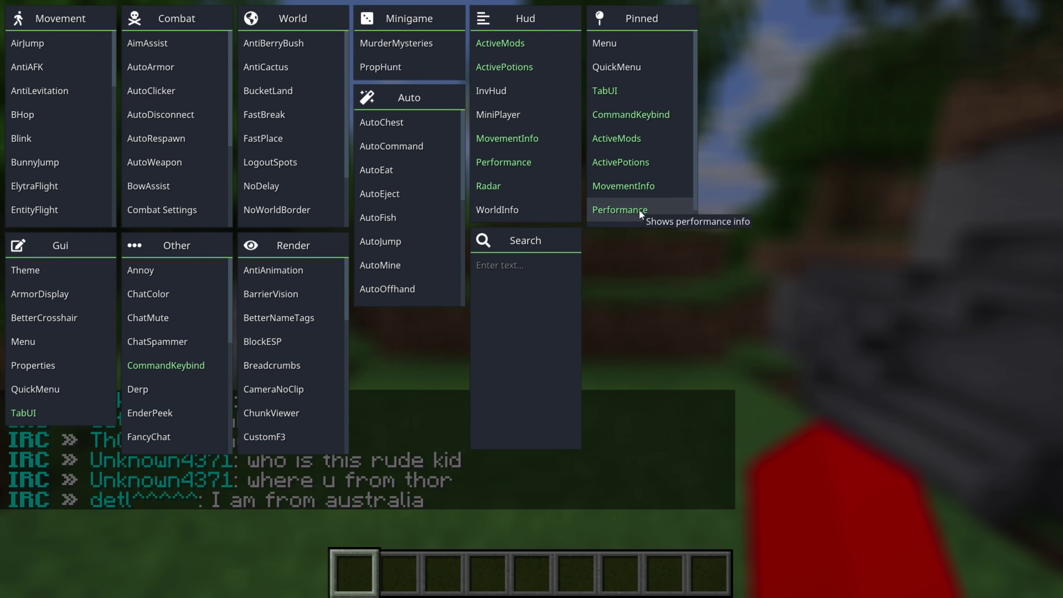
key("Escape")
Reopen the mod menu and disable the Hud mods ActiveMods, ActivePotions, MovementInfo, Performance and Radar.
key("Shift_R")
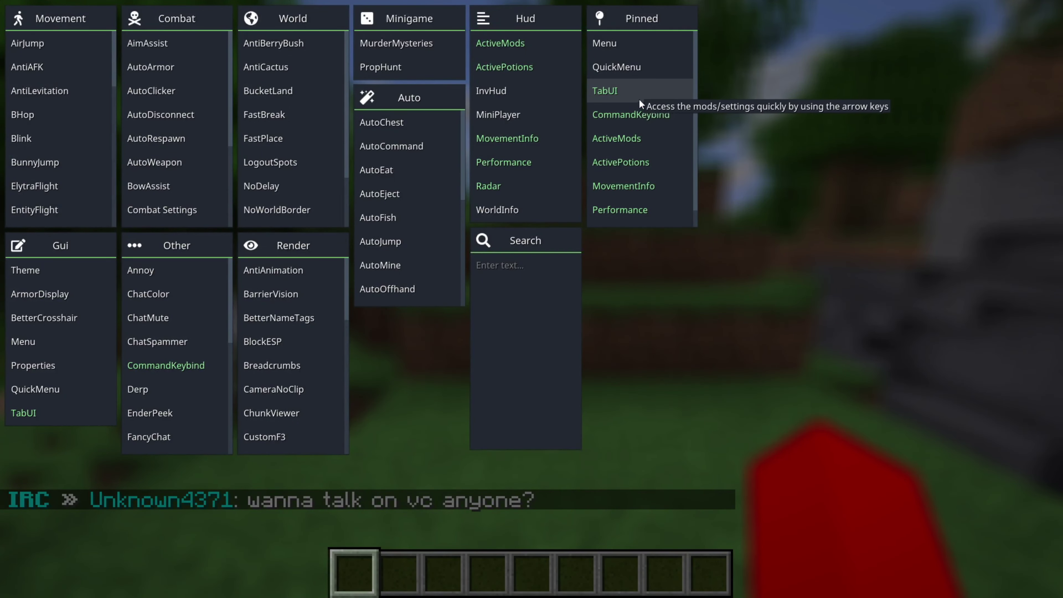
left_click(544, 49)
left_click(523, 72)
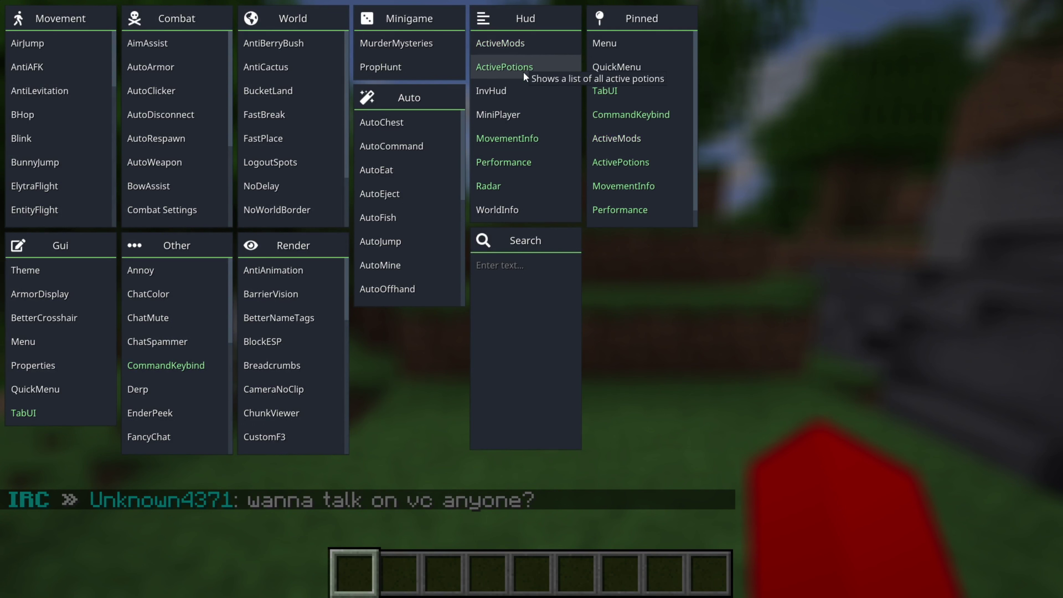
left_click(531, 135)
left_click(528, 161)
left_click(525, 185)
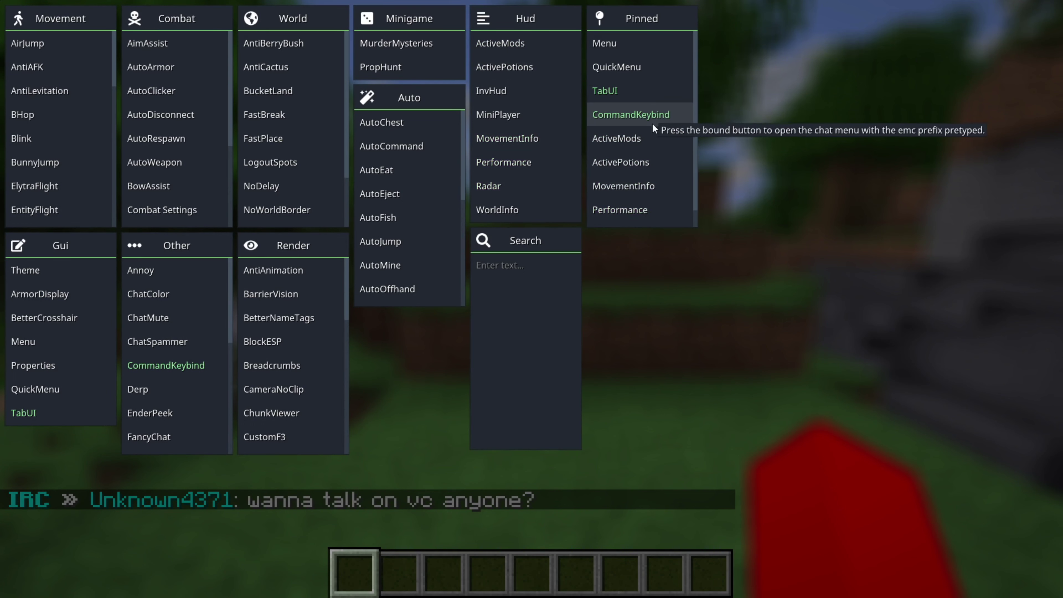
Disable the pinned mods CommandKeybind and TabUI, check the rest of the pinned list and close the mod menu.
left_click(651, 117)
left_click(650, 101)
scroll(671, 158, "down", 1)
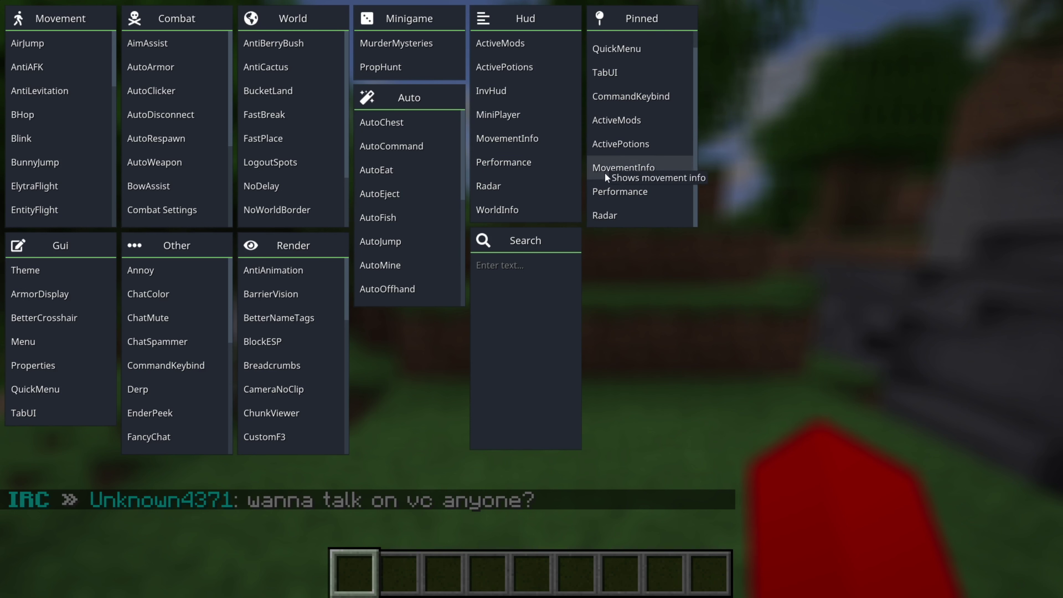
key("Escape")
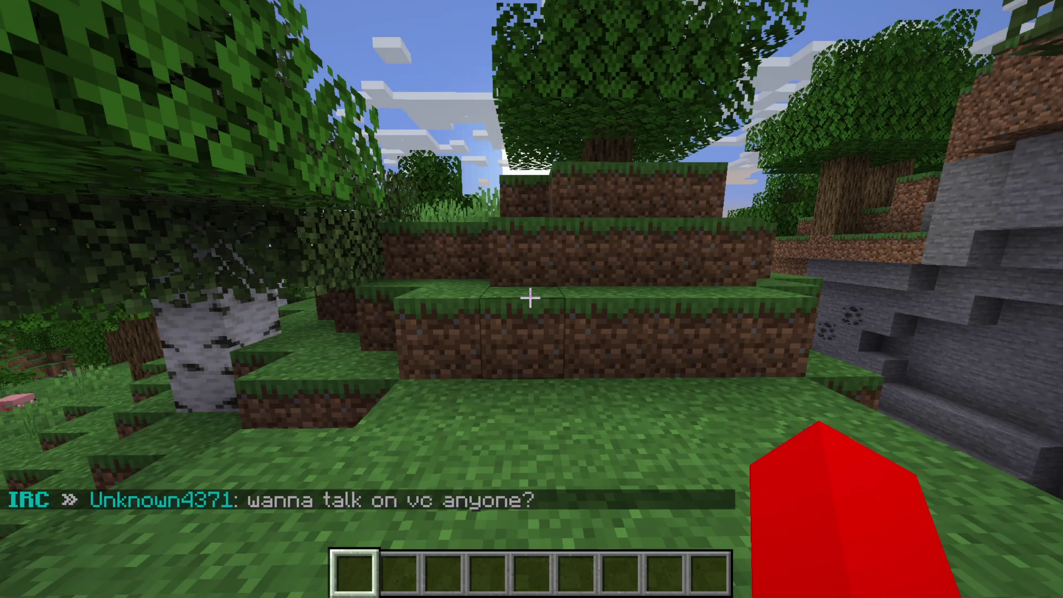
Reopen the mod menu and inspect the options of the World mods NoDelay, NoWorldBorder and Nuker.
key("Shift_R")
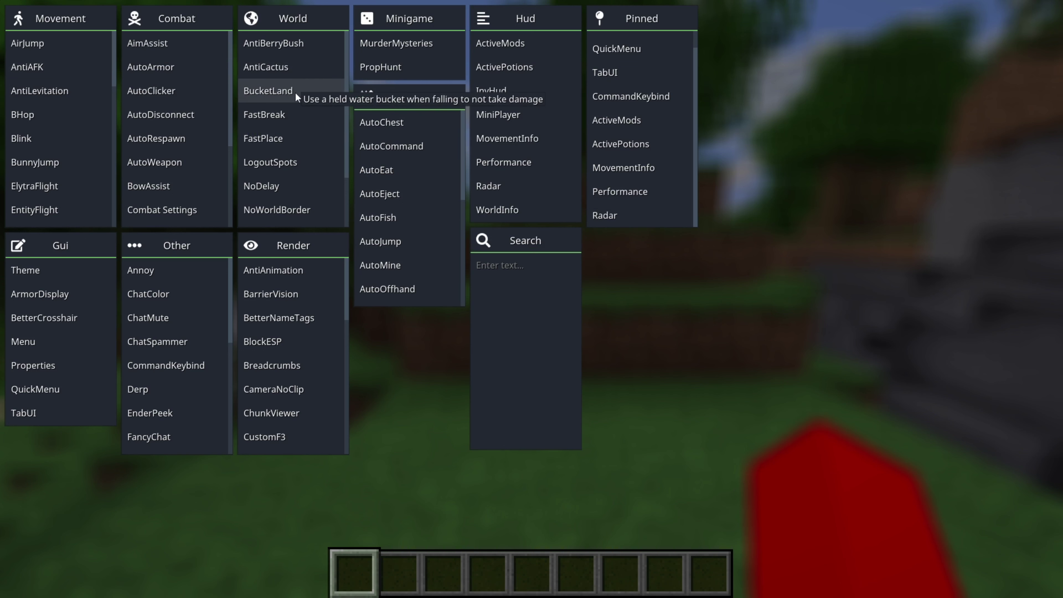
scroll(290, 99, "down", 1)
scroll(290, 103, "down", 2)
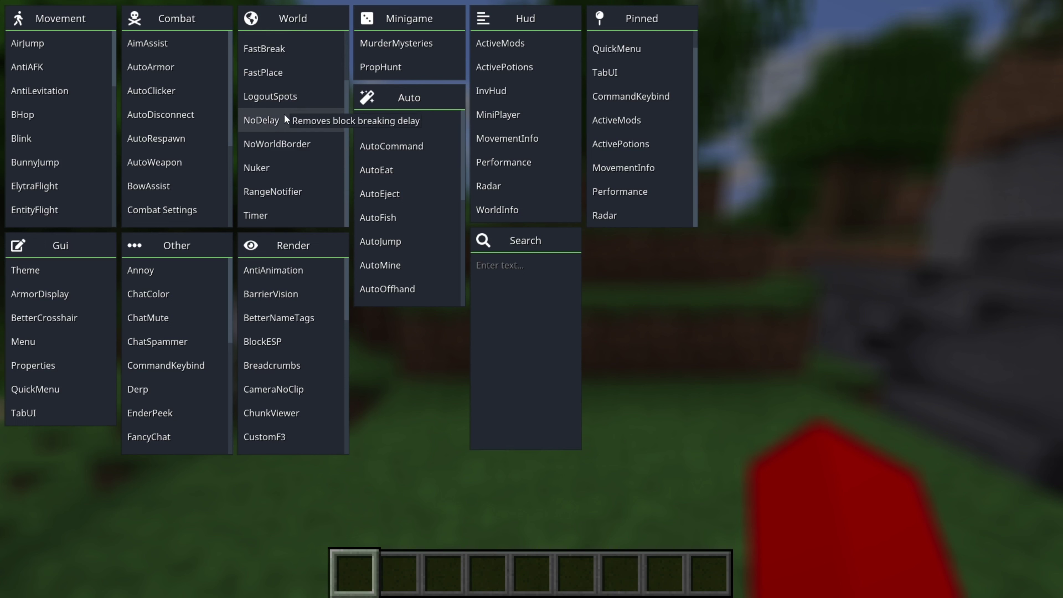
right_click(287, 119)
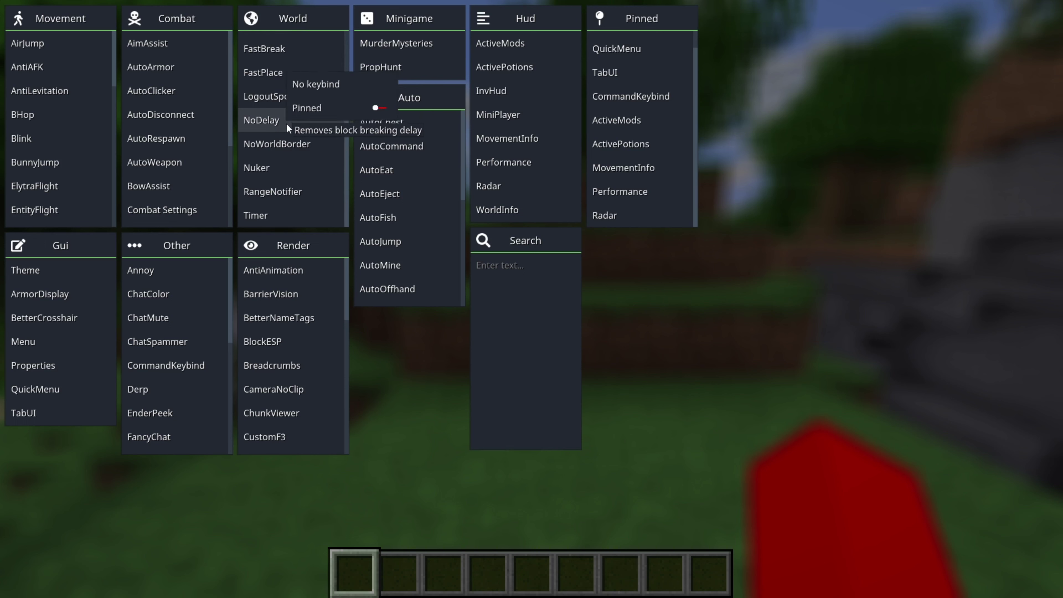
right_click(267, 142)
right_click(270, 161)
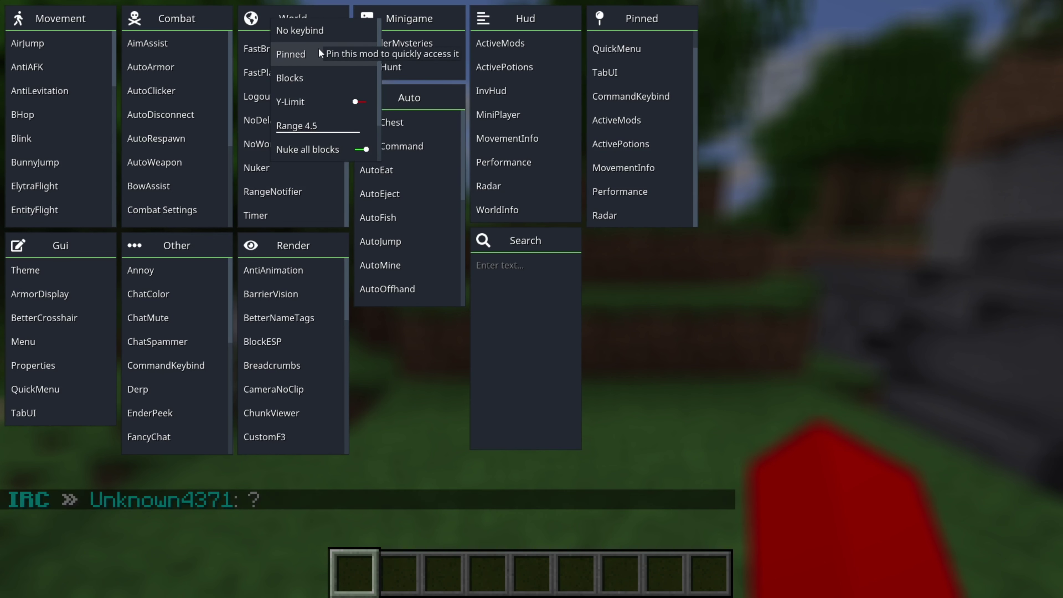
Inspect the options of the Combat mods BowAssist and AutoWeapon, checking BowAssist's full list down to Smooth.
right_click(176, 180)
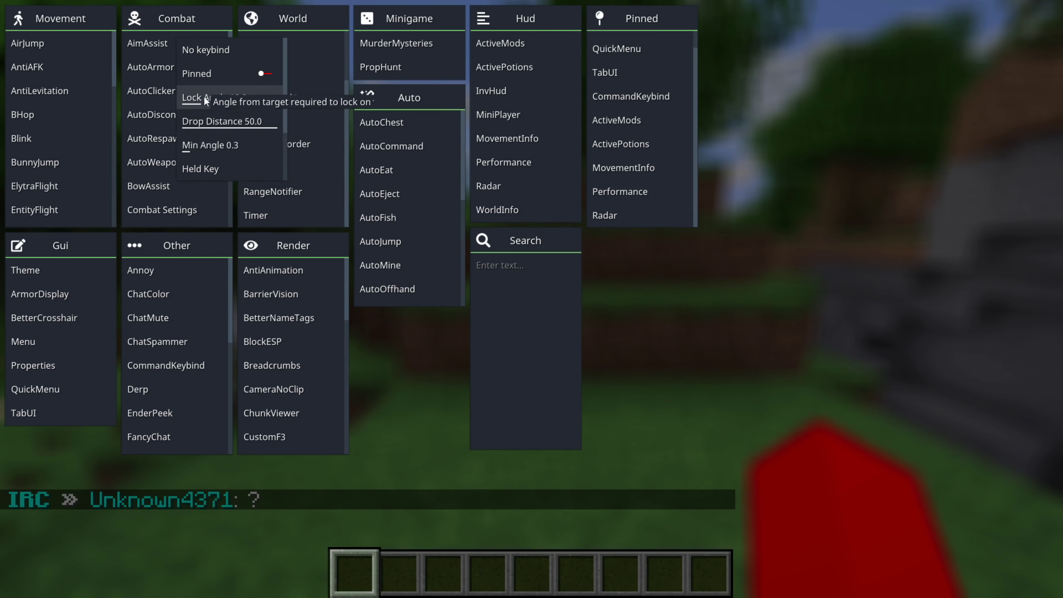
right_click(152, 167)
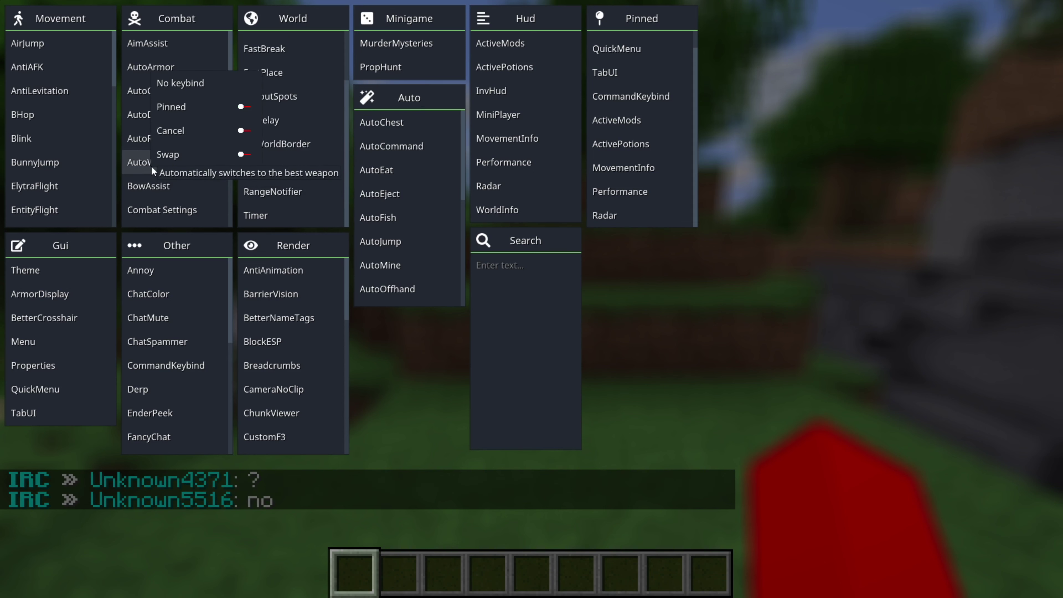
right_click(151, 182)
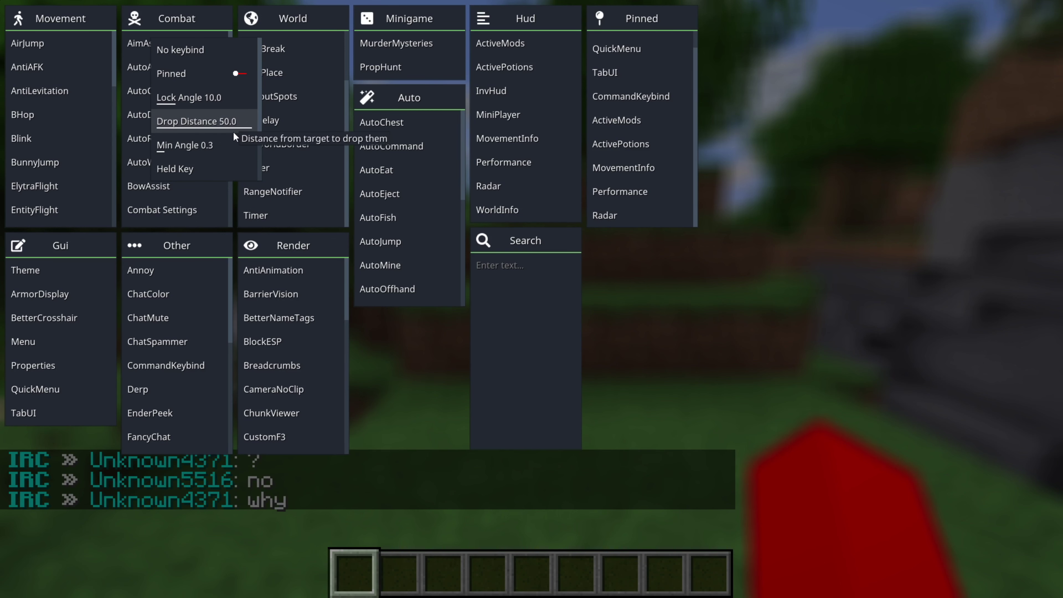
scroll(228, 150, "down", 3)
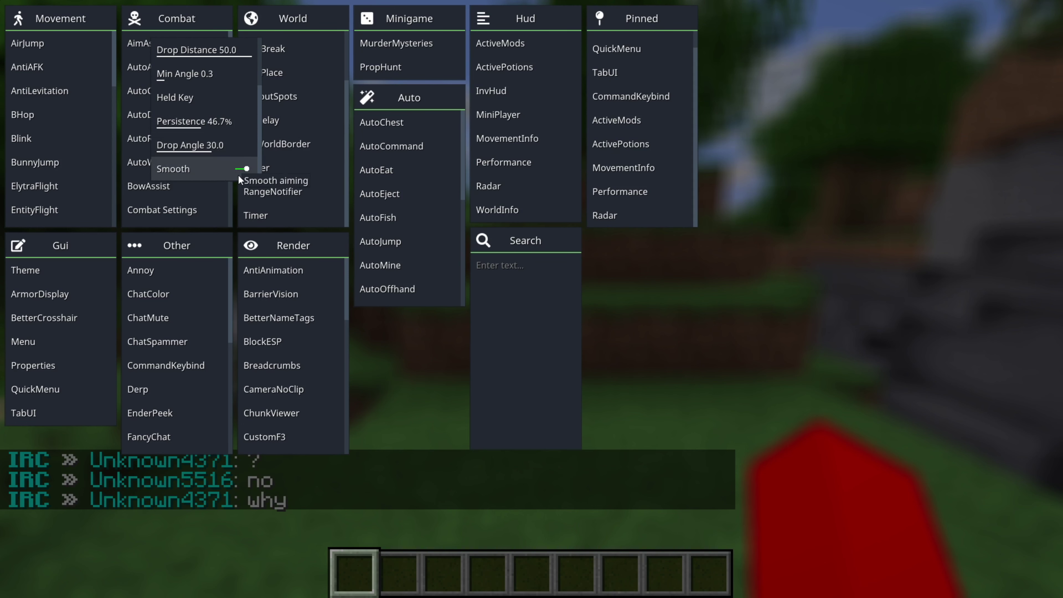
View the options of the ChatColor and Breadcrumbs mods, and close the mod menu.
right_click(187, 301)
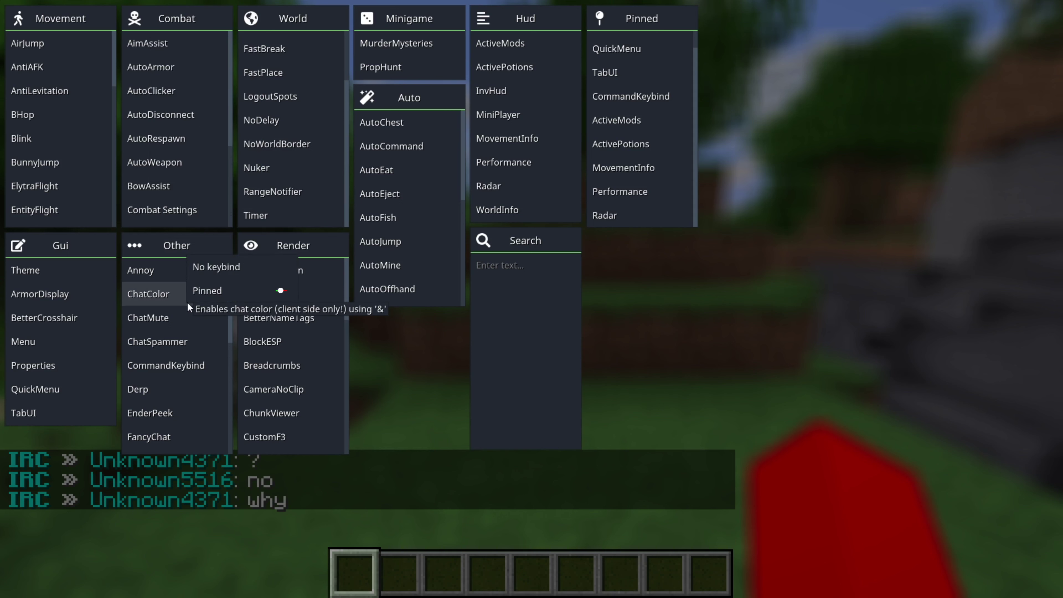
right_click(276, 360)
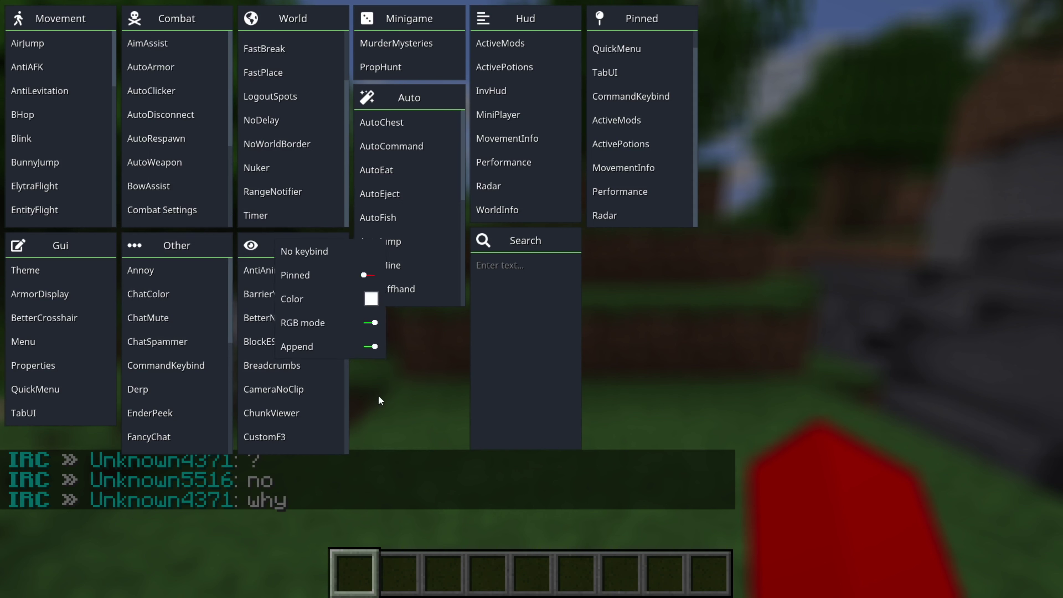
left_click(410, 404)
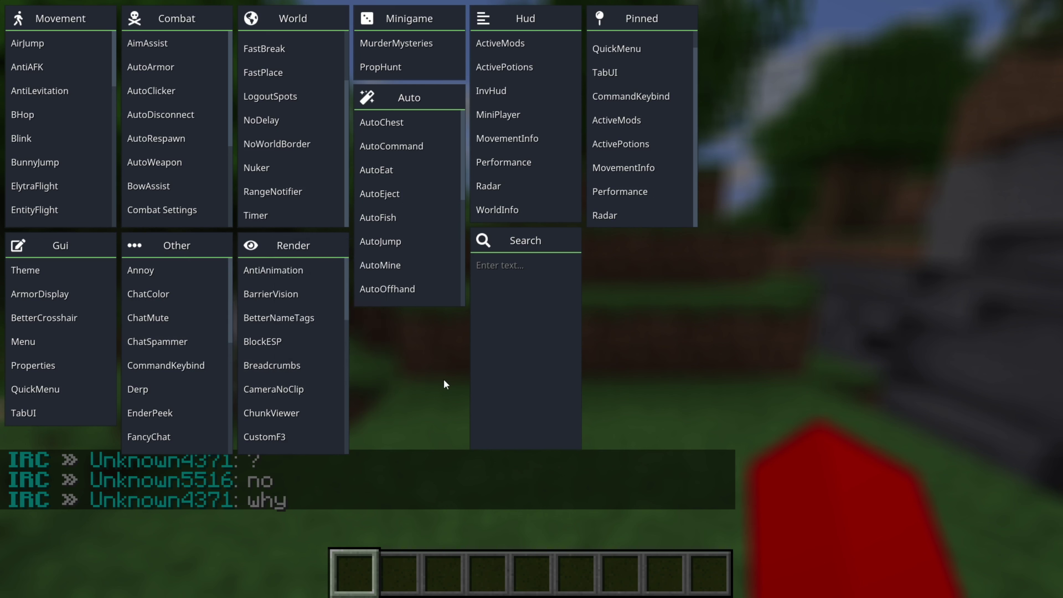
key("Escape")
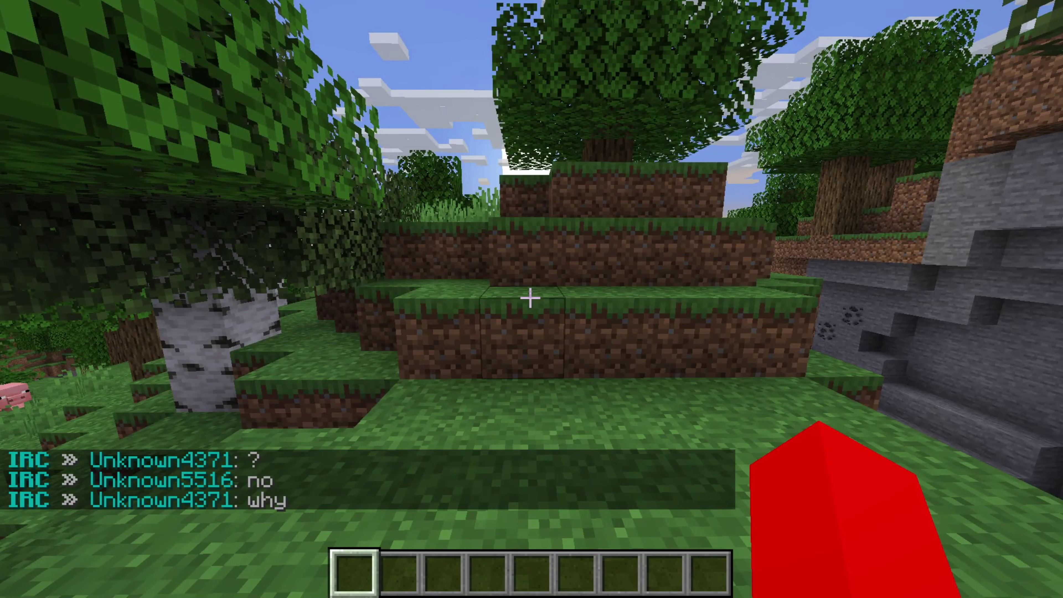